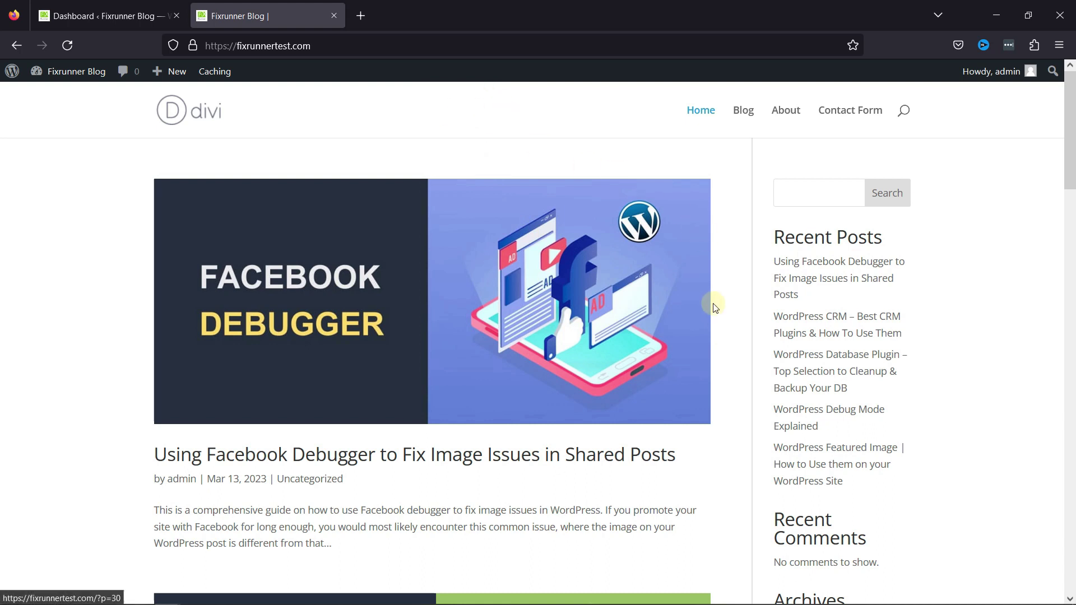
pyautogui.scroll(-5, 711, 303)
pyautogui.scroll(-4, 712, 306)
pyautogui.scroll(-3, 711, 306)
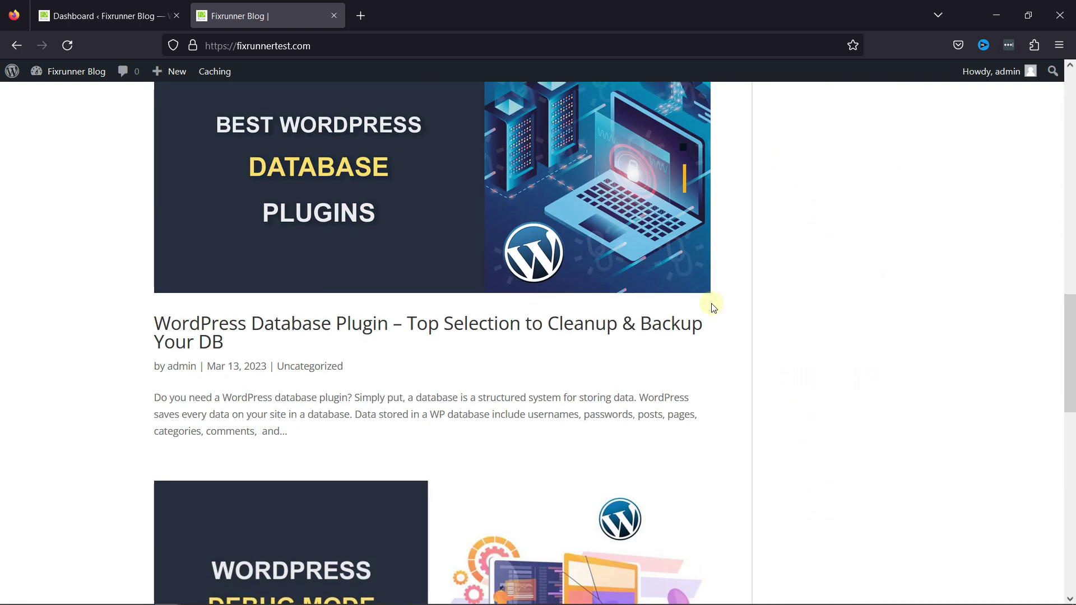
pyautogui.scroll(5, 711, 305)
pyautogui.scroll(4, 711, 305)
pyautogui.scroll(2, 520, 156)
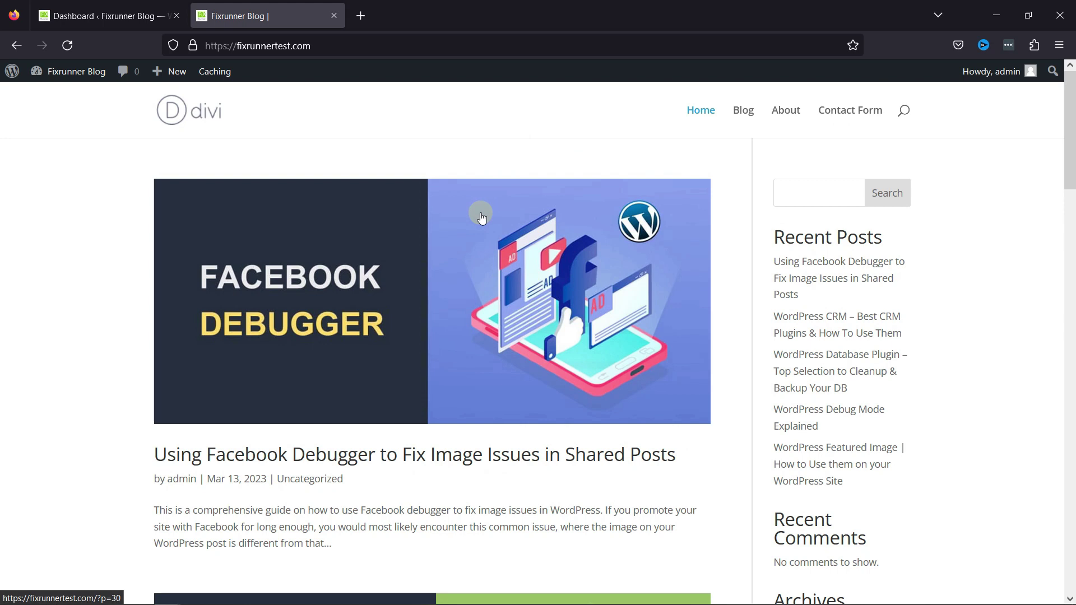
# Set Fixed Navigation Bar to Enabled in Divi > Theme Options and save the changes.
pyautogui.click(112, 25)
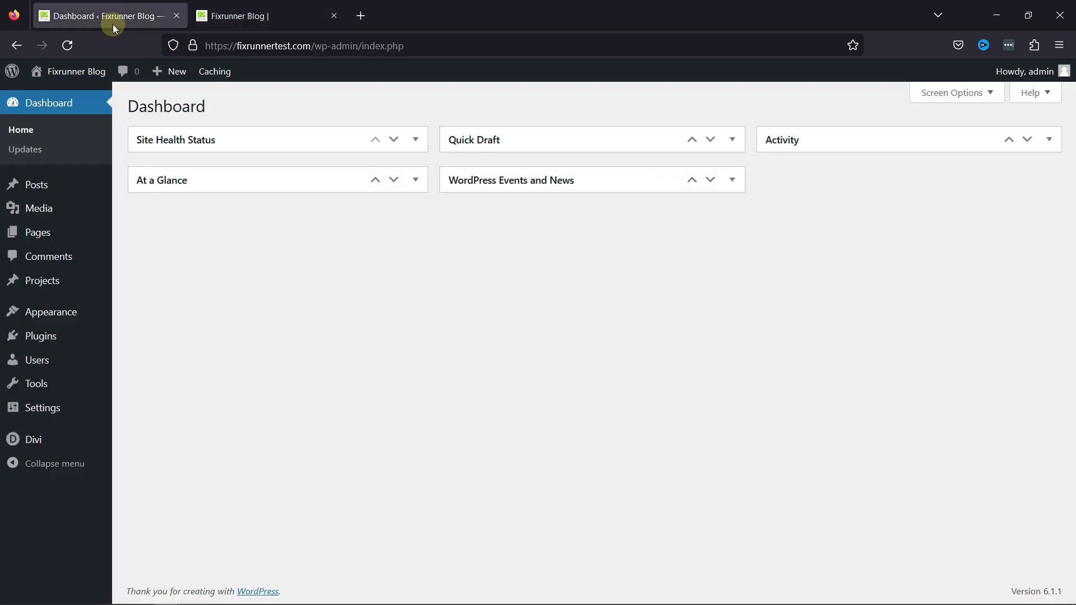
pyautogui.moveTo(34, 439)
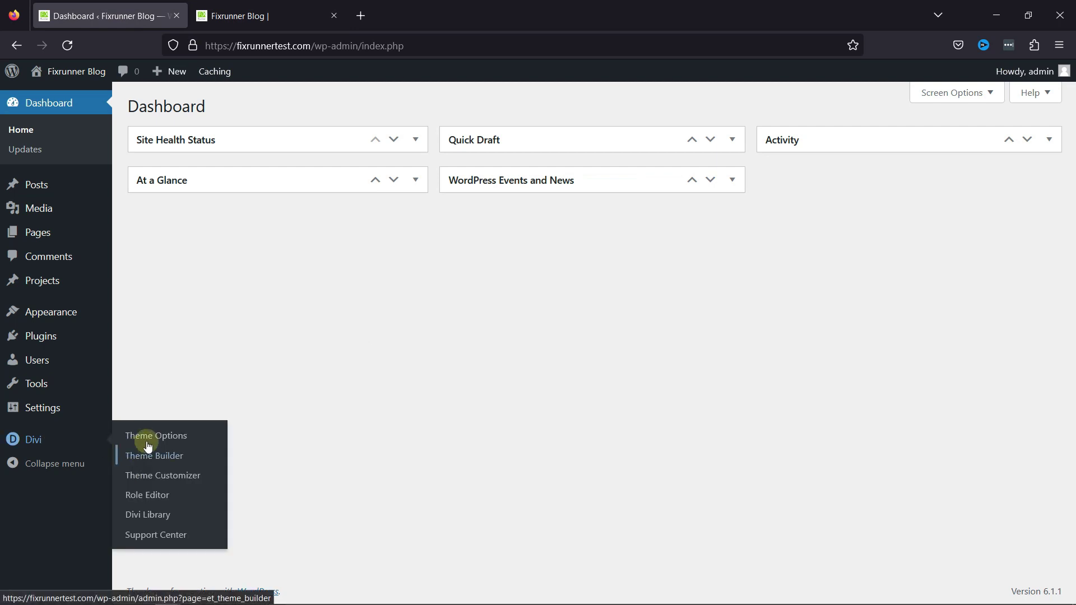
pyautogui.click(151, 443)
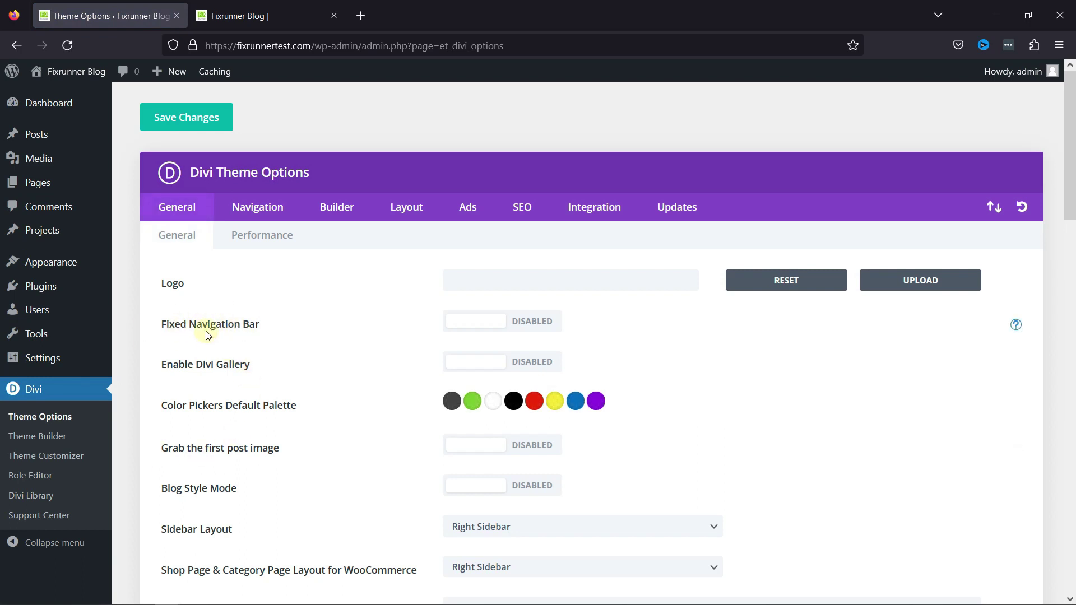
pyautogui.click(490, 328)
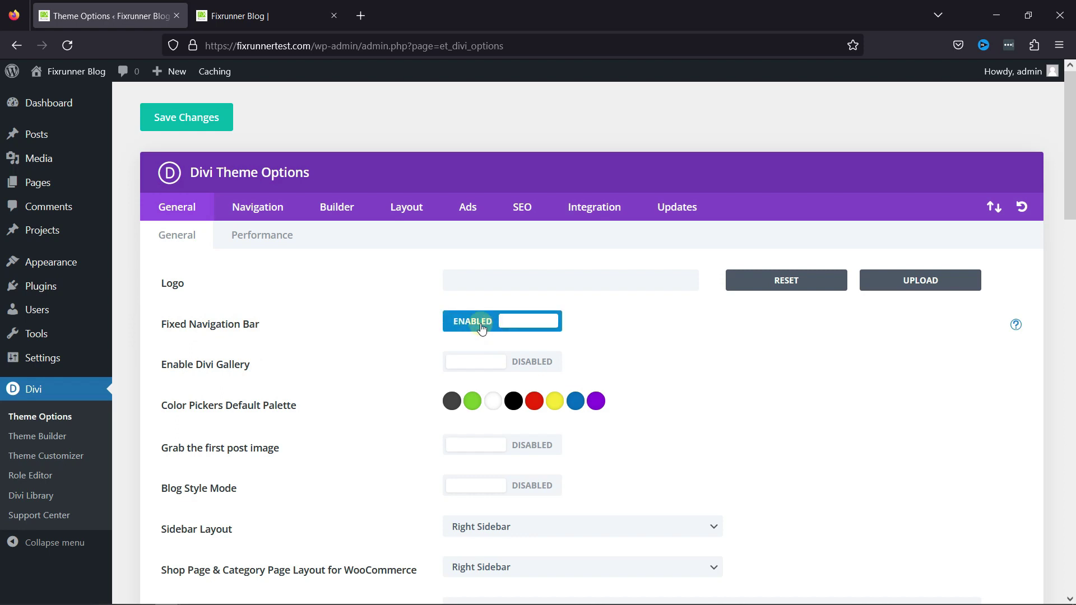
pyautogui.click(195, 121)
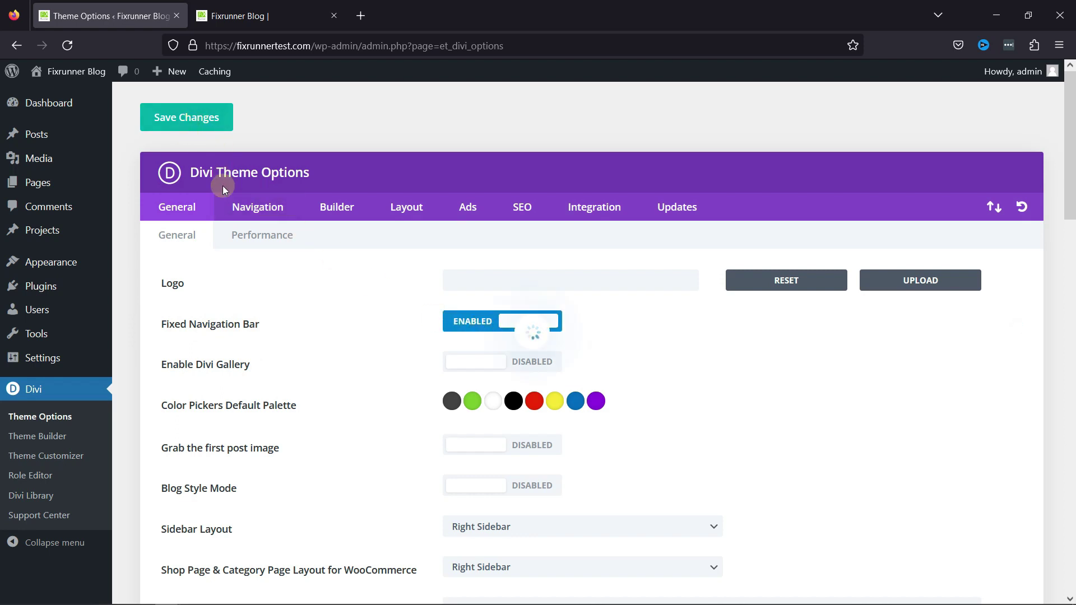
# Reload the Fixrunner Blog homepage so it shows the now-fixed navigation header.
pyautogui.click(265, 16)
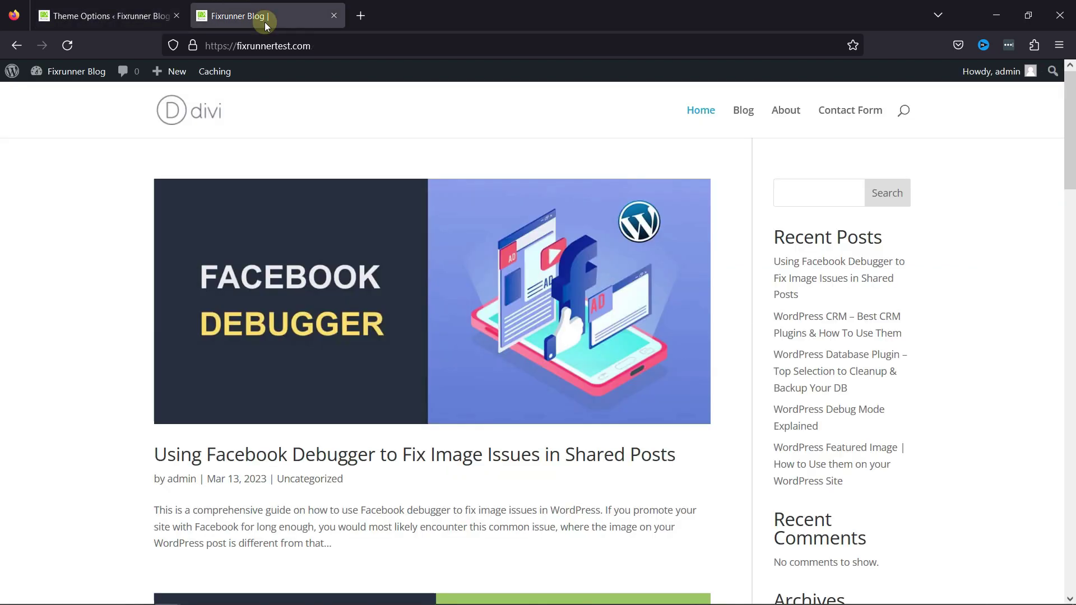
pyautogui.click(67, 44)
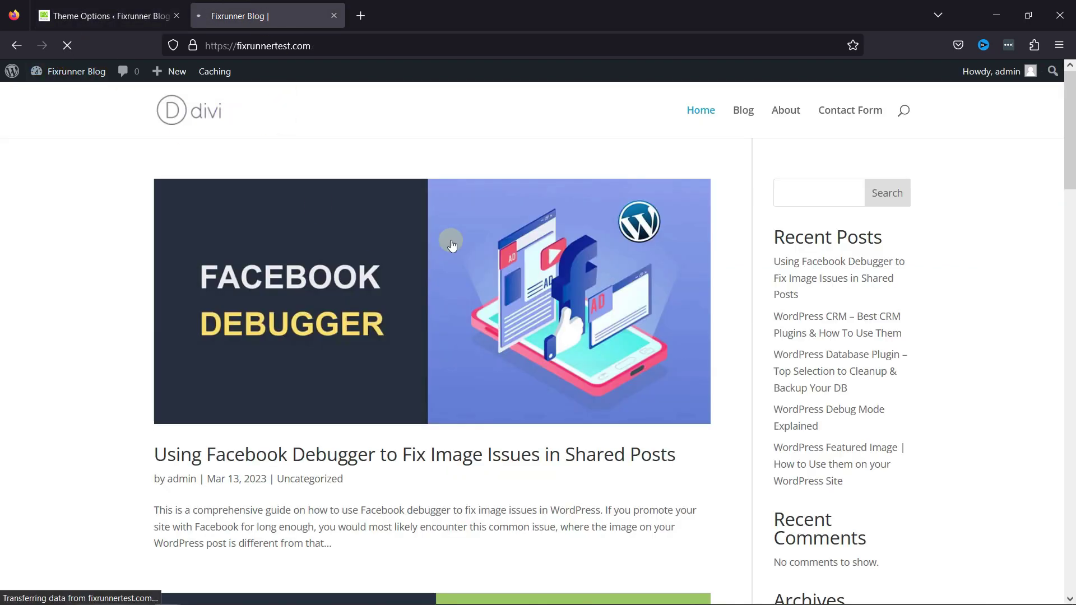
pyautogui.scroll(-3, 507, 353)
pyautogui.scroll(-4, 508, 353)
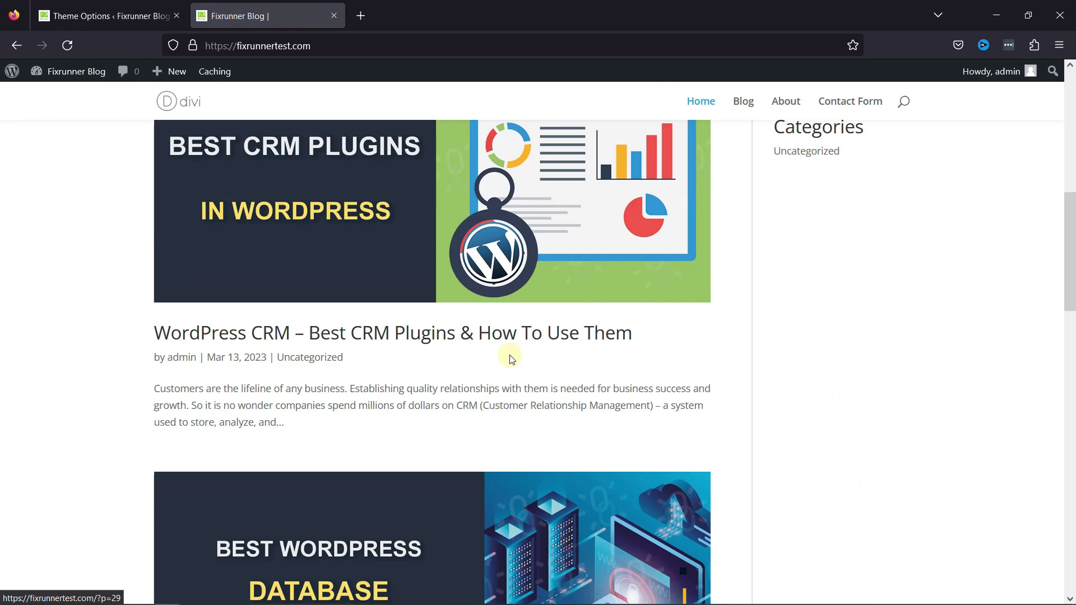
pyautogui.scroll(-3, 507, 356)
pyautogui.scroll(-3, 421, 294)
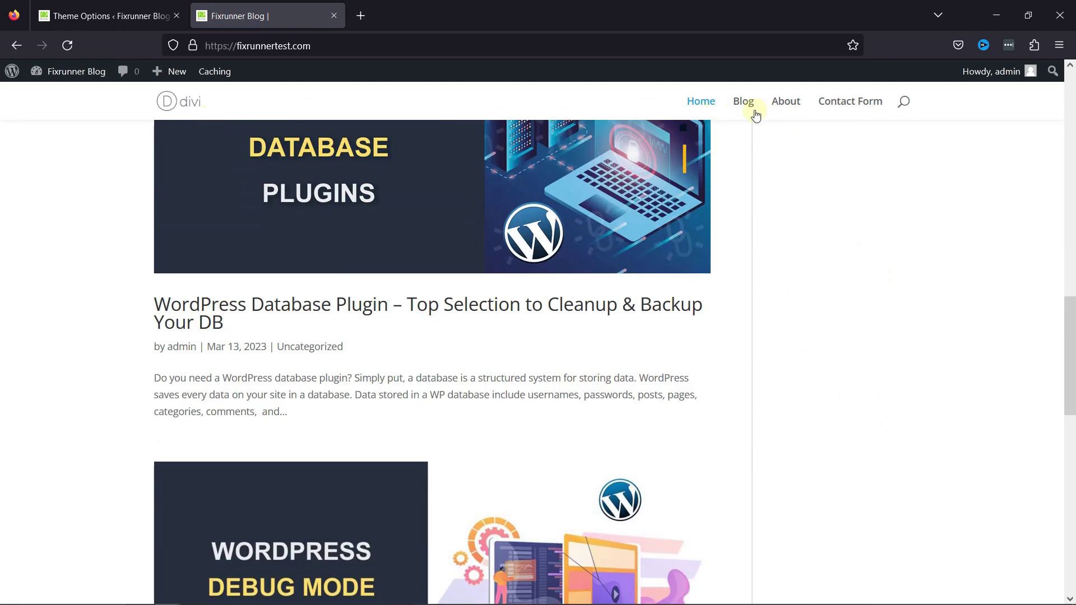
pyautogui.scroll(-5, 716, 259)
pyautogui.scroll(6, 611, 360)
pyautogui.scroll(5, 603, 354)
pyautogui.scroll(5, 521, 269)
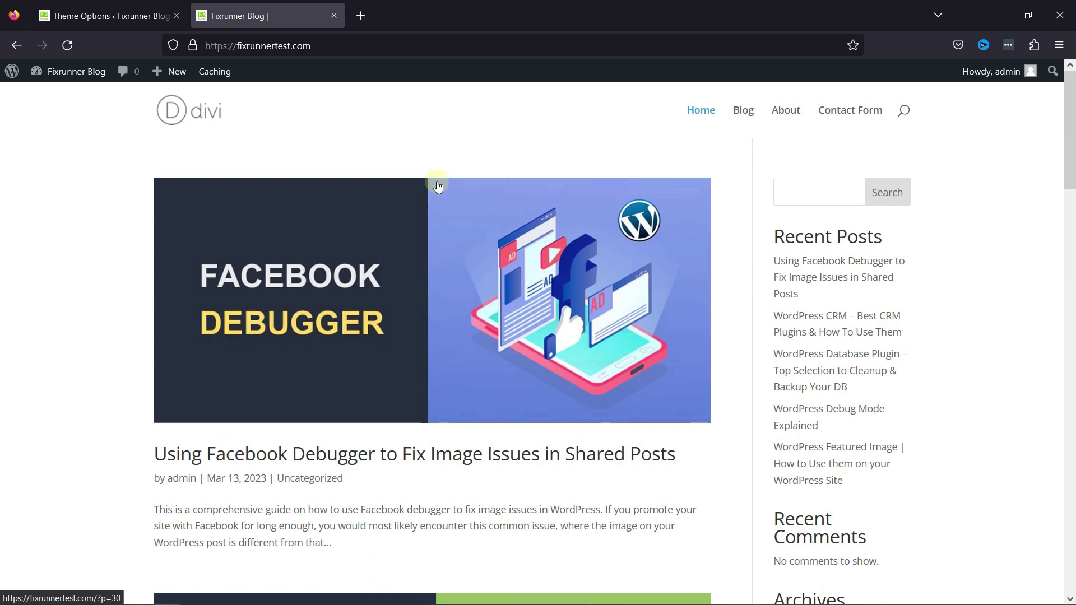
pyautogui.scroll(-5, 543, 269)
pyautogui.scroll(-8, 543, 281)
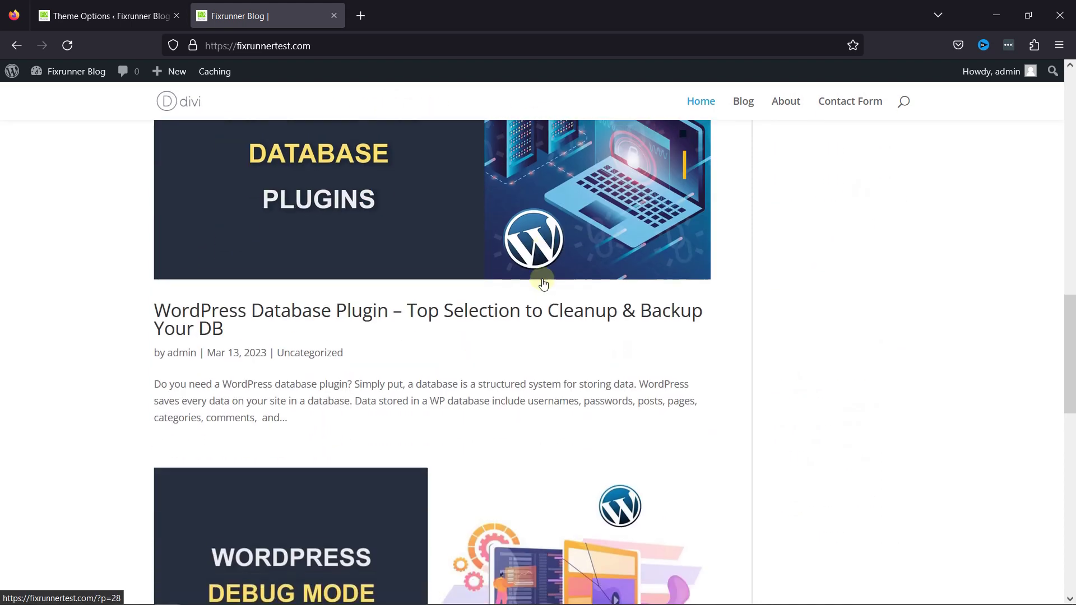